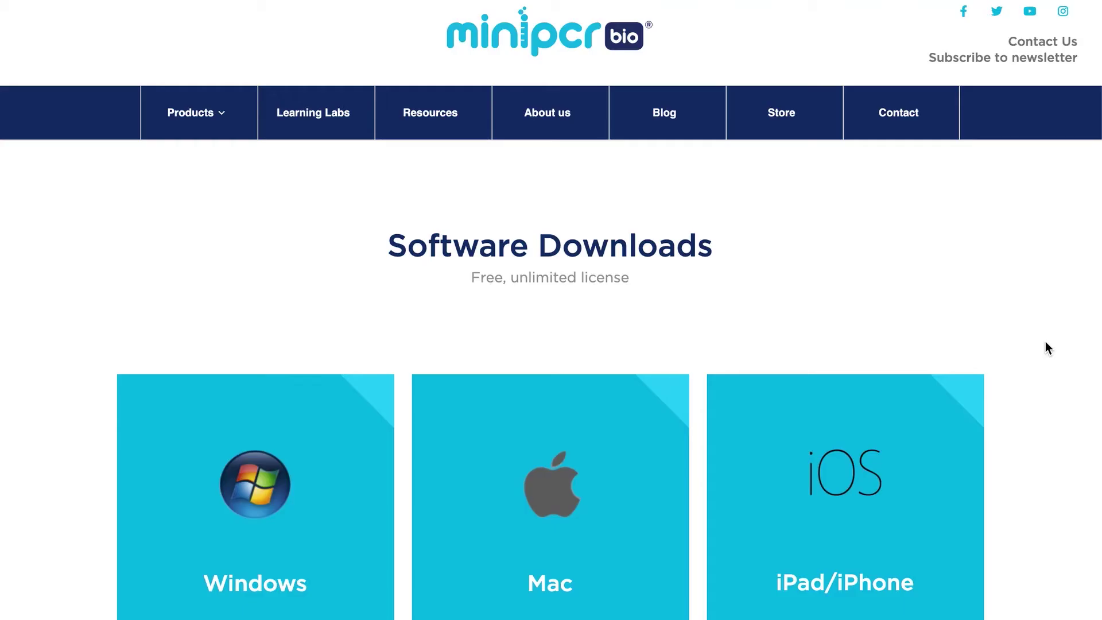
- Scroll down the Software Downloads page to the Android, Amazon Fire and Chromebook tiles
scroll(1046, 347, "down", 1)
scroll(1046, 344, "down", 4)
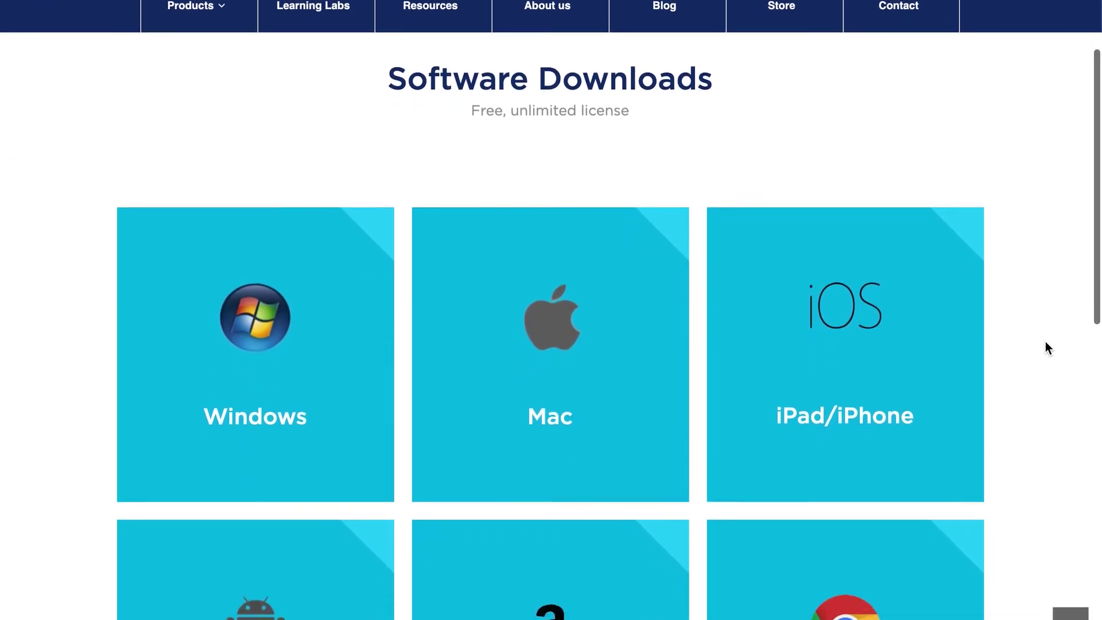
scroll(1045, 344, "down", 2)
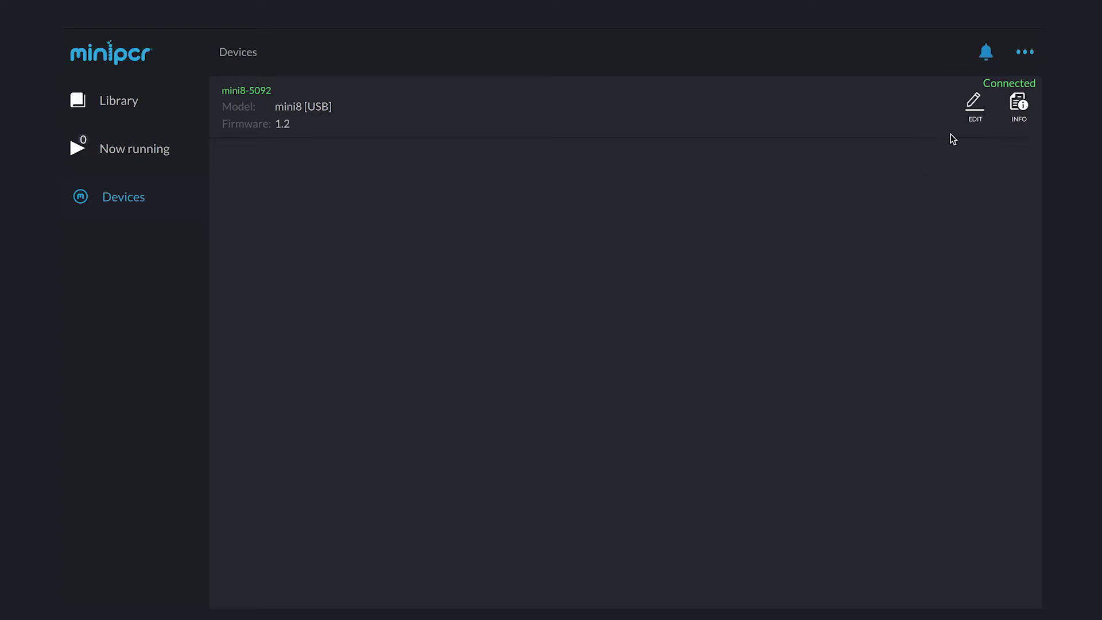
- Replace the mini8-5092 device's name with 'Classroom mini8' and confirm it
left_click(974, 102)
key("BackSpace")
key("BackSpace")
key("BackSpace")
key("BackSpace")
key("BackSpace")
key("BackSpace")
key("BackSpace")
key("BackSpace")
key("BackSpace")
key("BackSpace")
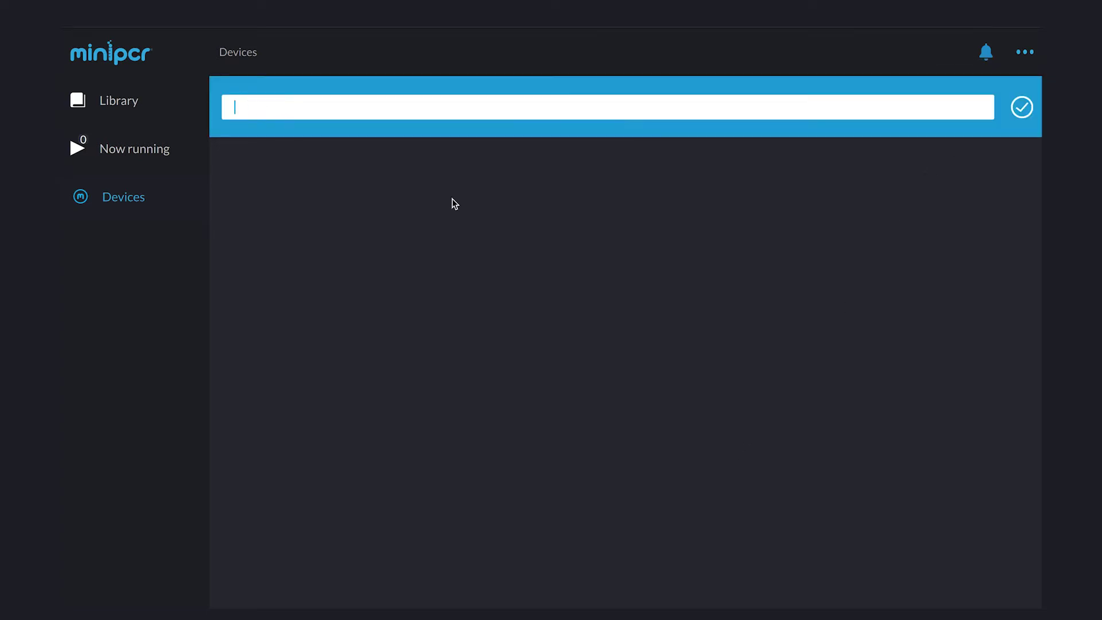
type("Classroom mini8")
left_click(1022, 108)
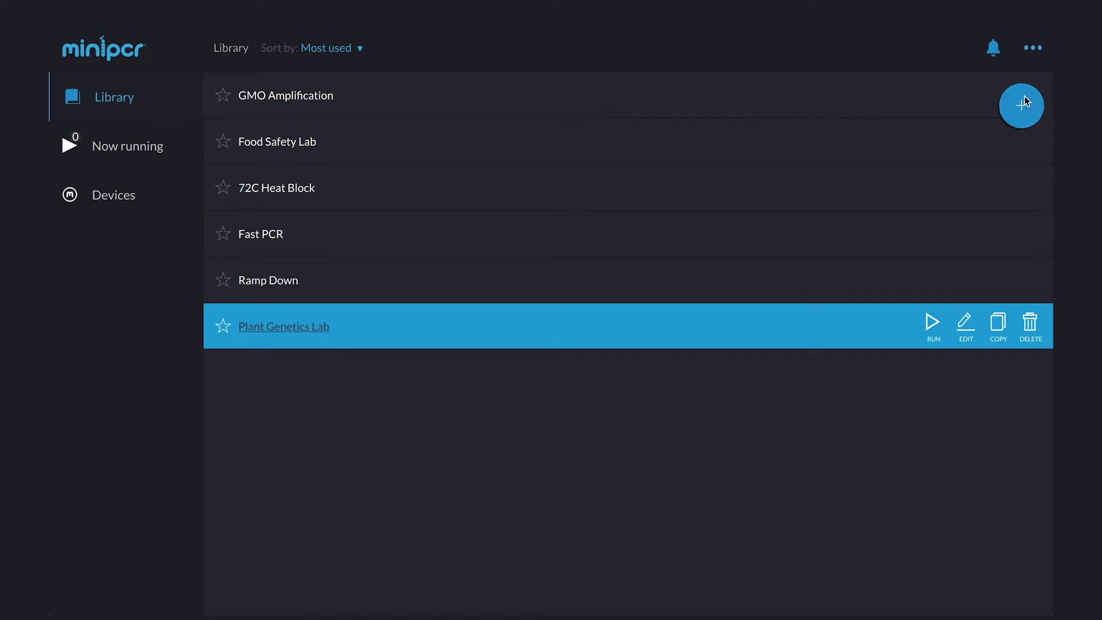
- Show the PCR, Heat Block, Linear Ramp and Flex protocol choices from the Library
left_click(1026, 113)
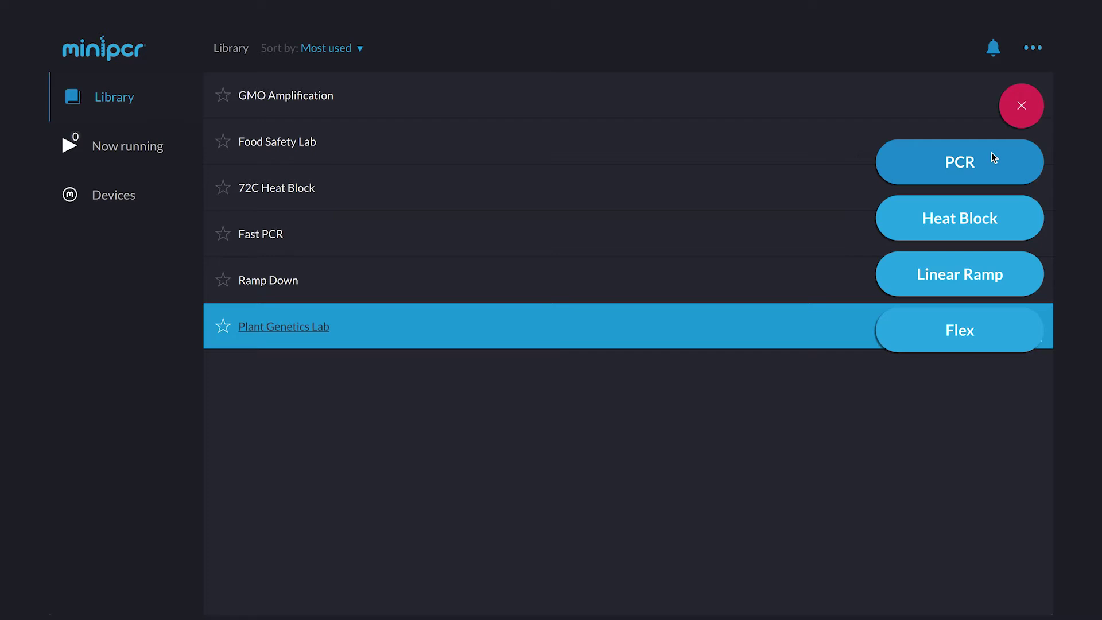
- Create a PCR protocol 'Demo PCR' with annealing 55 °C, extension 20 s and 25 cycles
left_click(992, 153)
type("Demo PCR")
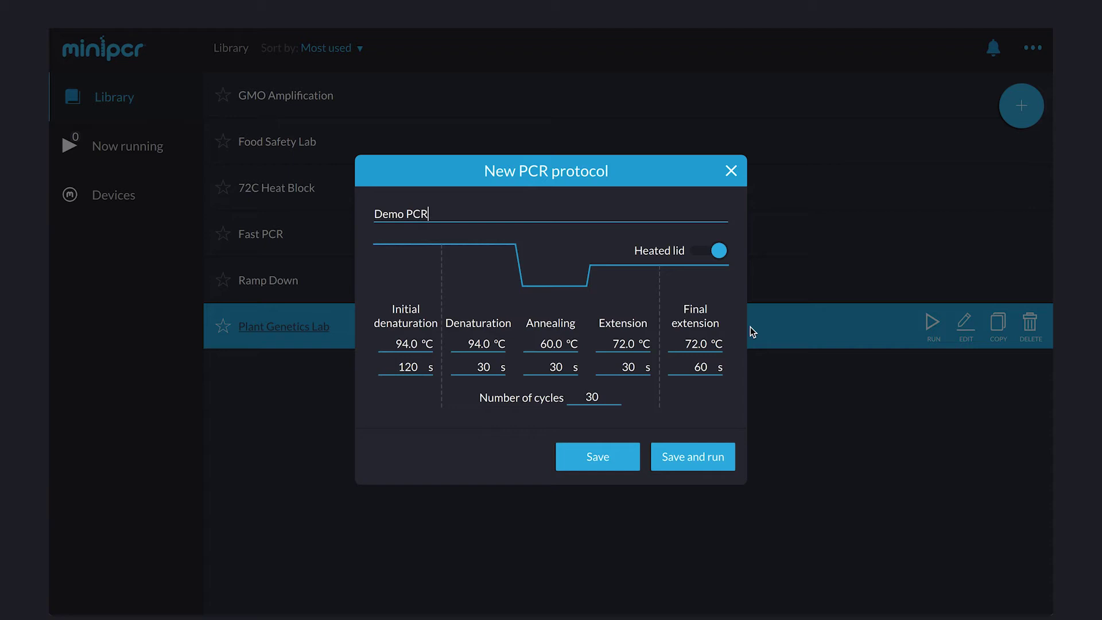
double_click(548, 343)
type("55")
double_click(625, 368)
type("20")
double_click(585, 398)
type("25")
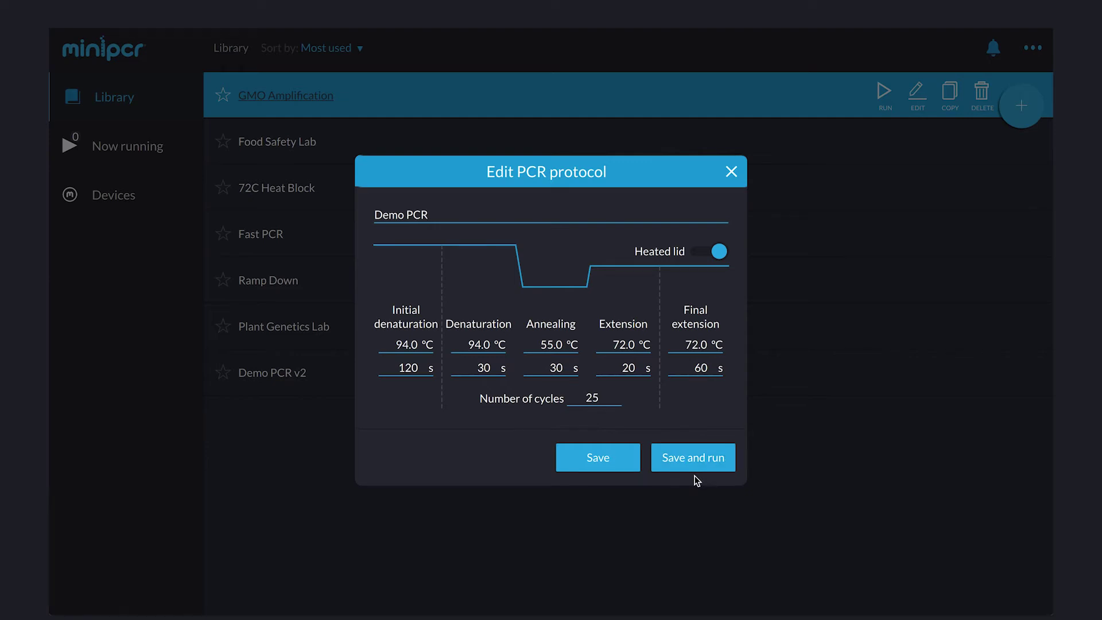
- Save Demo PCR v2 and start running it on the mini8-5092
left_click(684, 463)
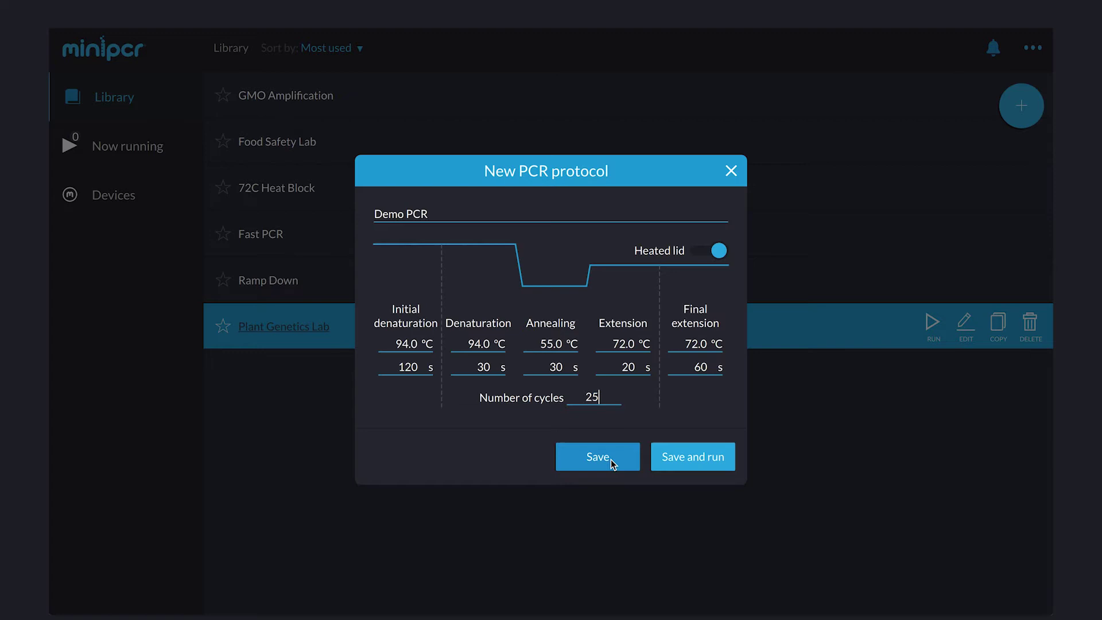
- Save the new Demo PCR protocol to the Library
left_click(610, 459)
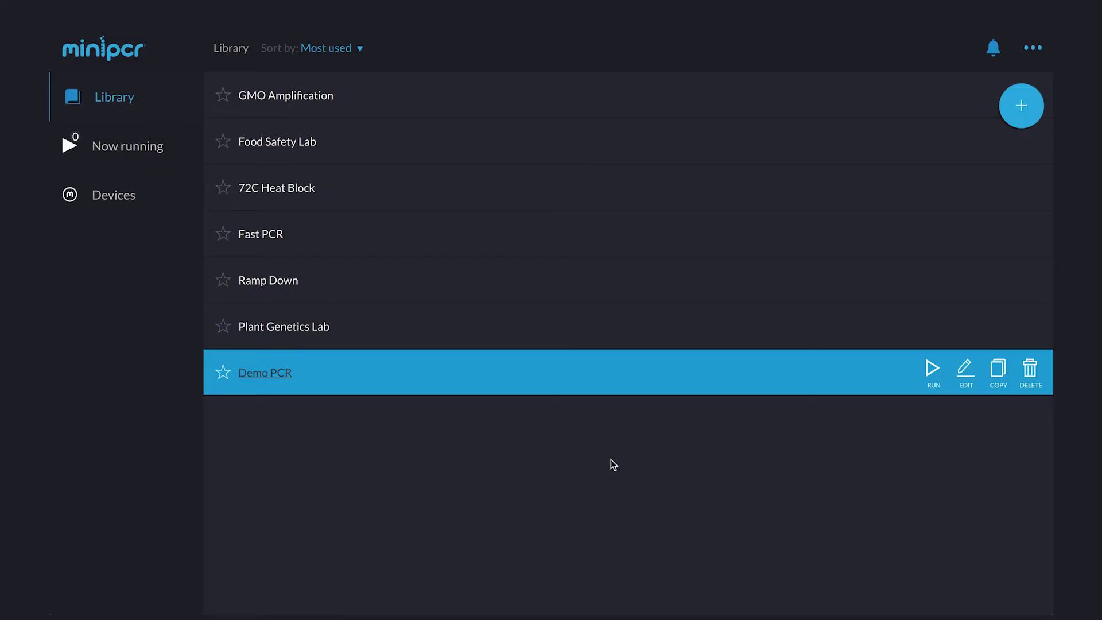
- Edit Demo PCR to use a 25 s denaturation time and save it
left_click(961, 374)
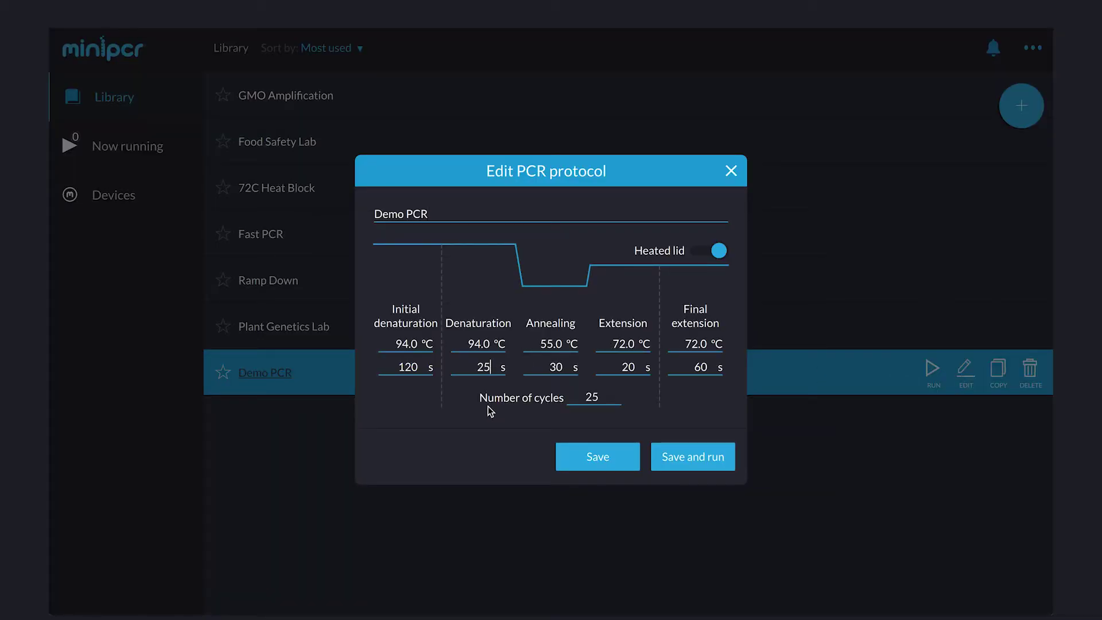
left_click(591, 454)
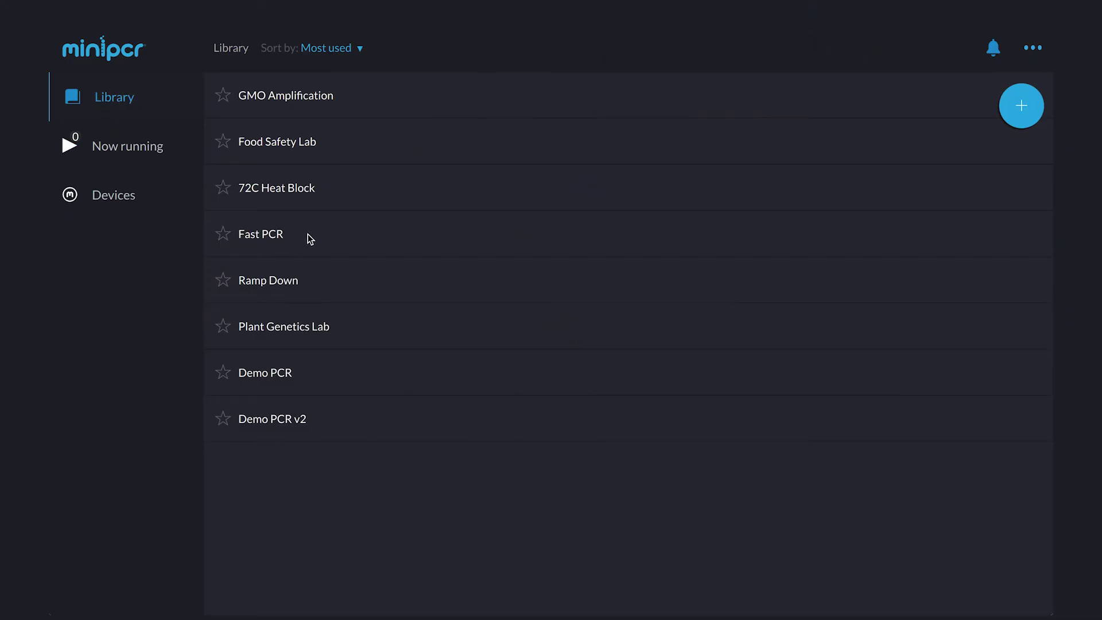
- Select the Fast PCR protocol in the Library to reveal its actions
left_click(307, 233)
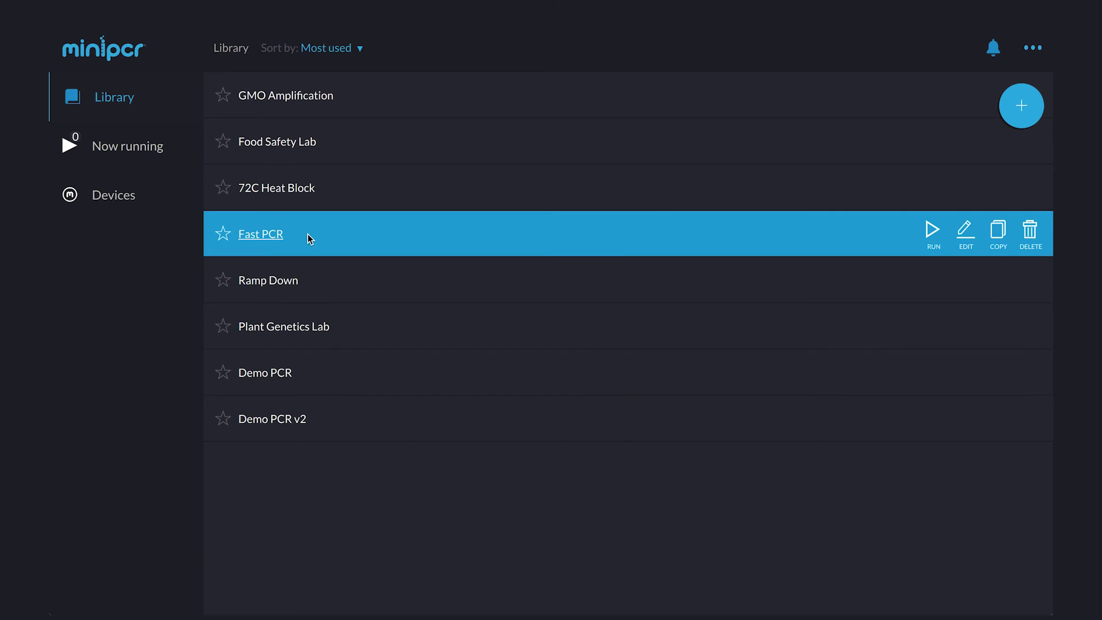
- Upload Fast PCR to both the mini16 16 and mini8-5092 machines
left_click(931, 232)
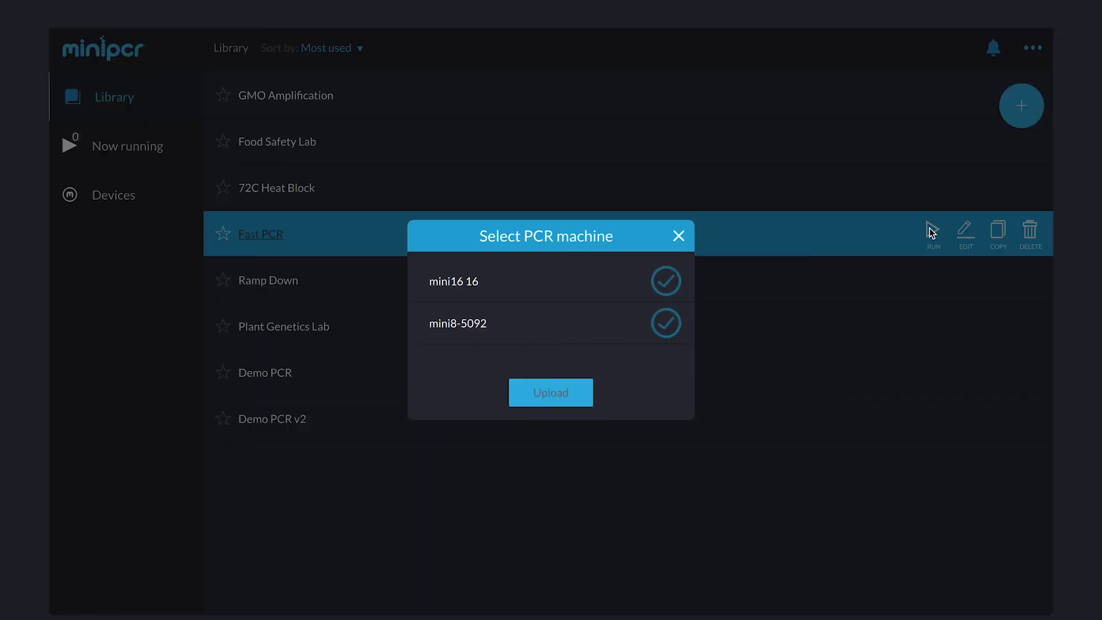
left_click(665, 290)
left_click(669, 326)
left_click(667, 281)
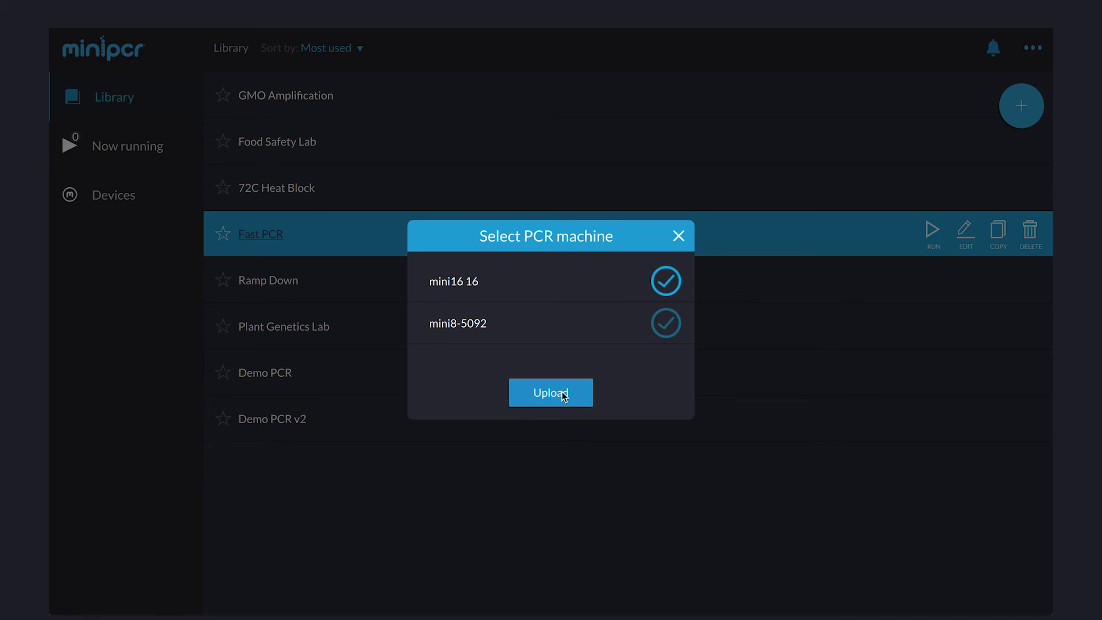
left_click(562, 396)
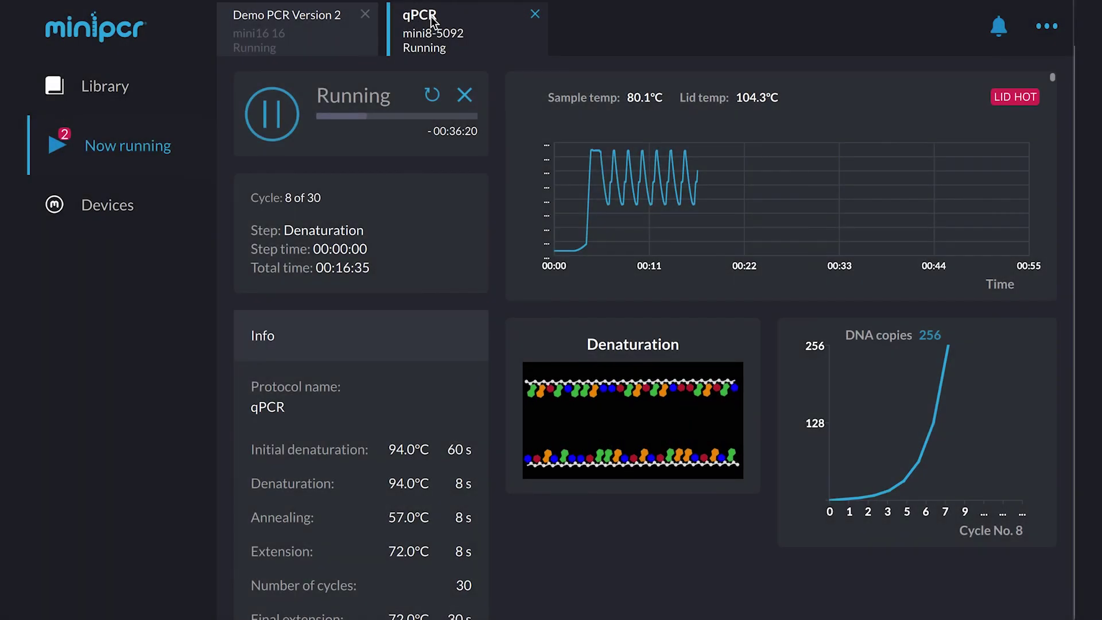
- Compare progress of the Demo PCR Version 2 and qPCR runs in their tabs
left_click(289, 29)
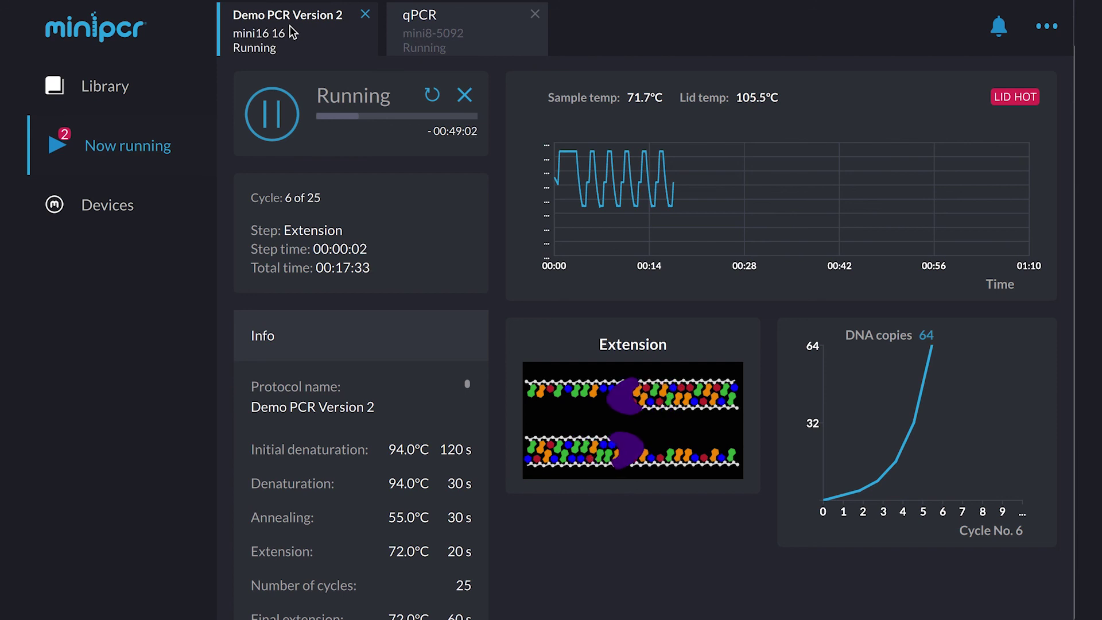
left_click(447, 26)
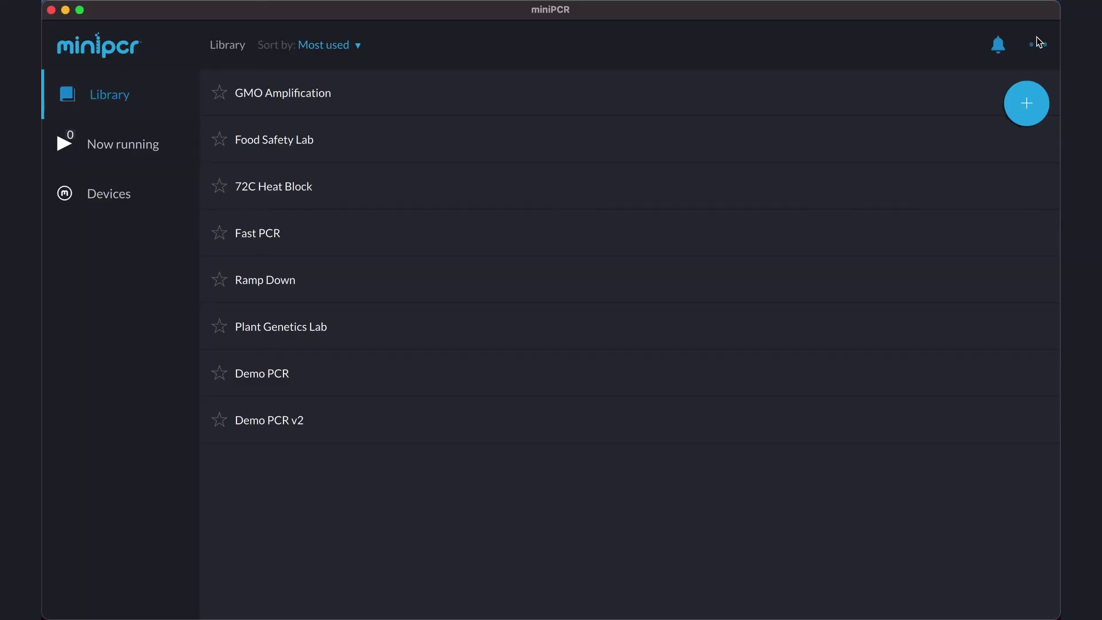
- Start the Import protocol library option from the ••• menu, then cancel the import
left_click(1036, 37)
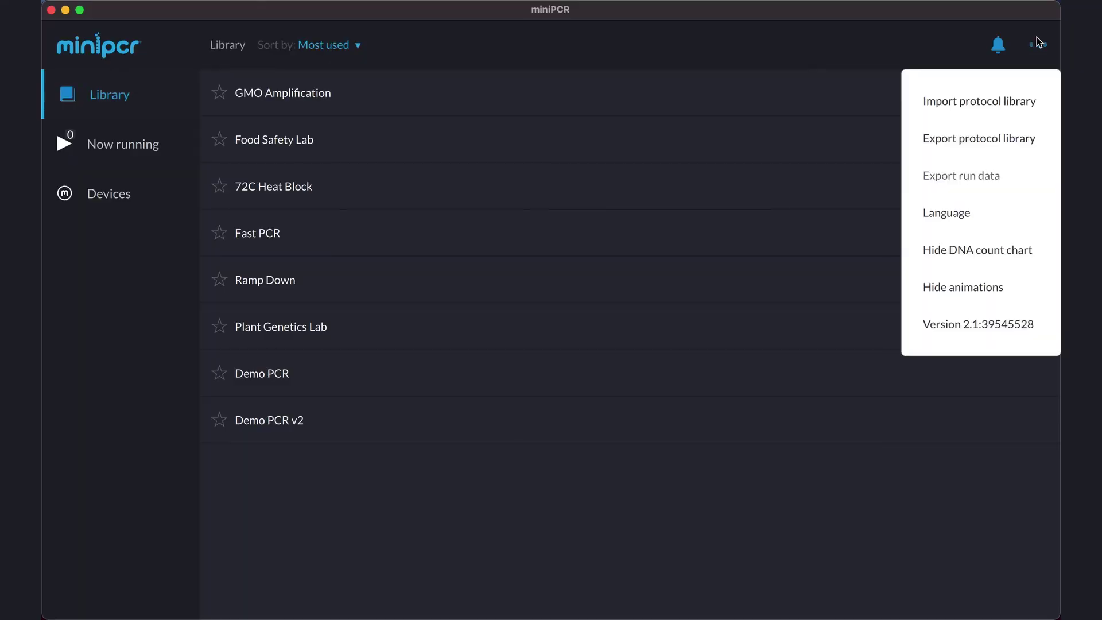
left_click(989, 102)
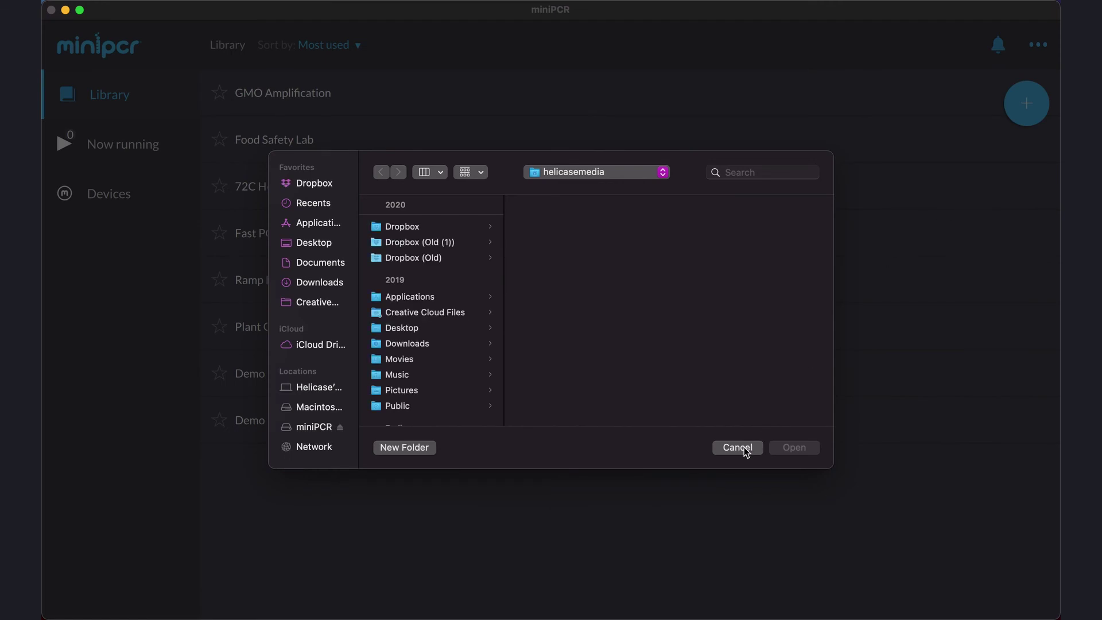
left_click(741, 447)
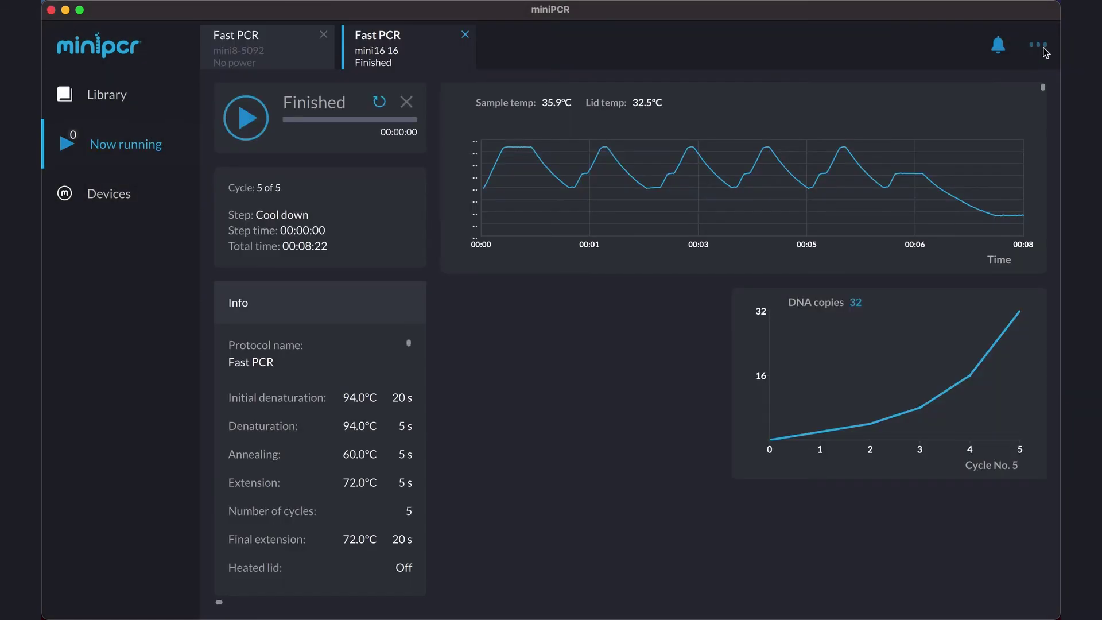
- Export the finished run's data, then show the advanced options list again
left_click(1042, 47)
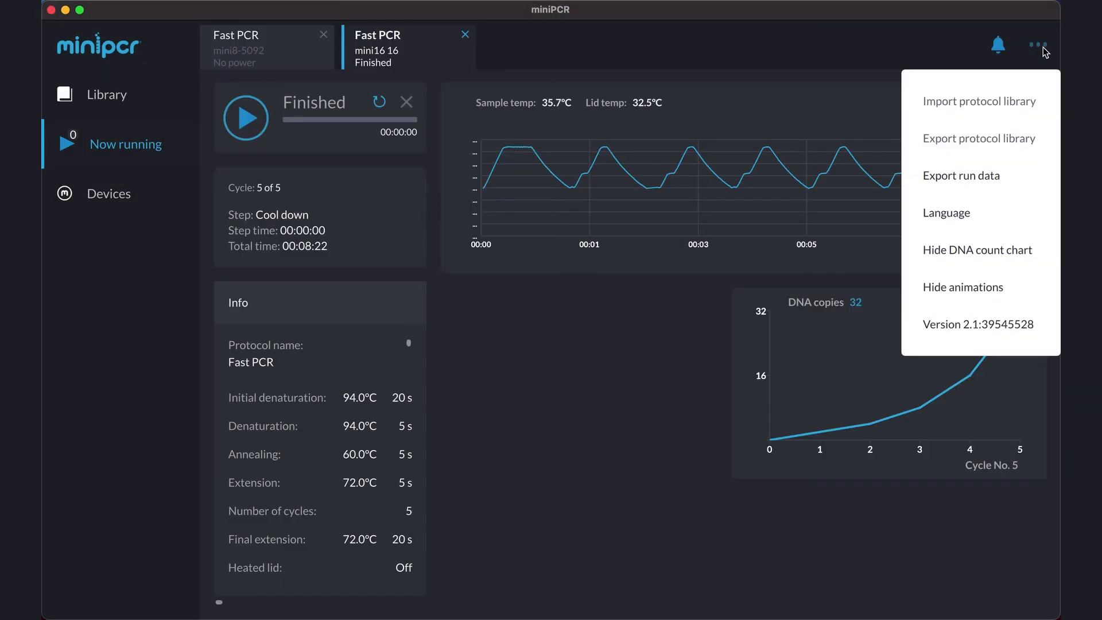
left_click(978, 178)
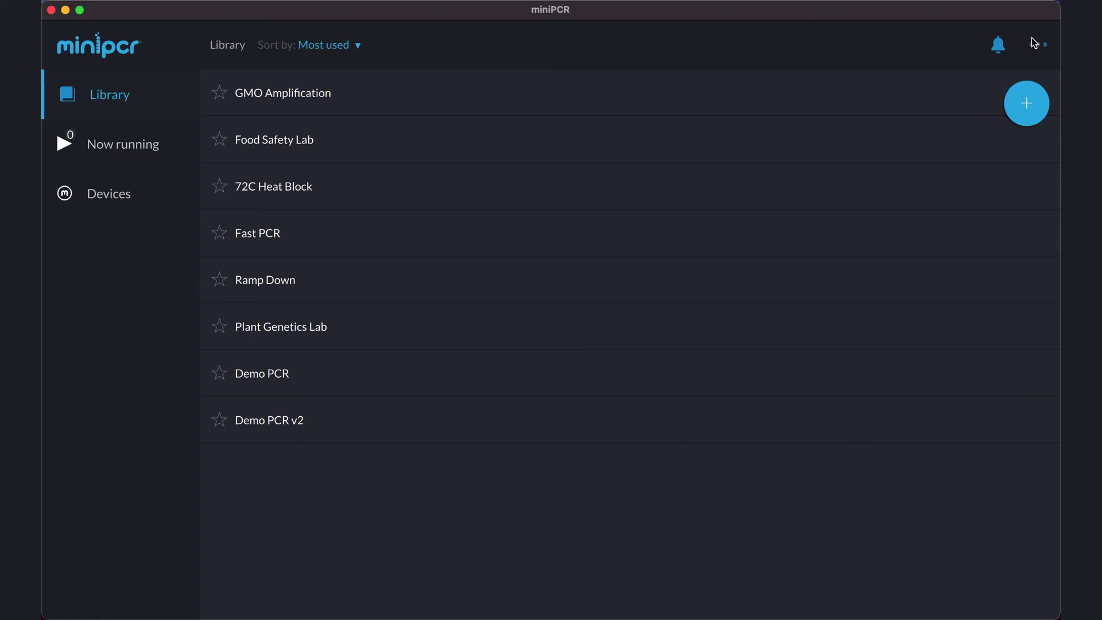
left_click(1032, 39)
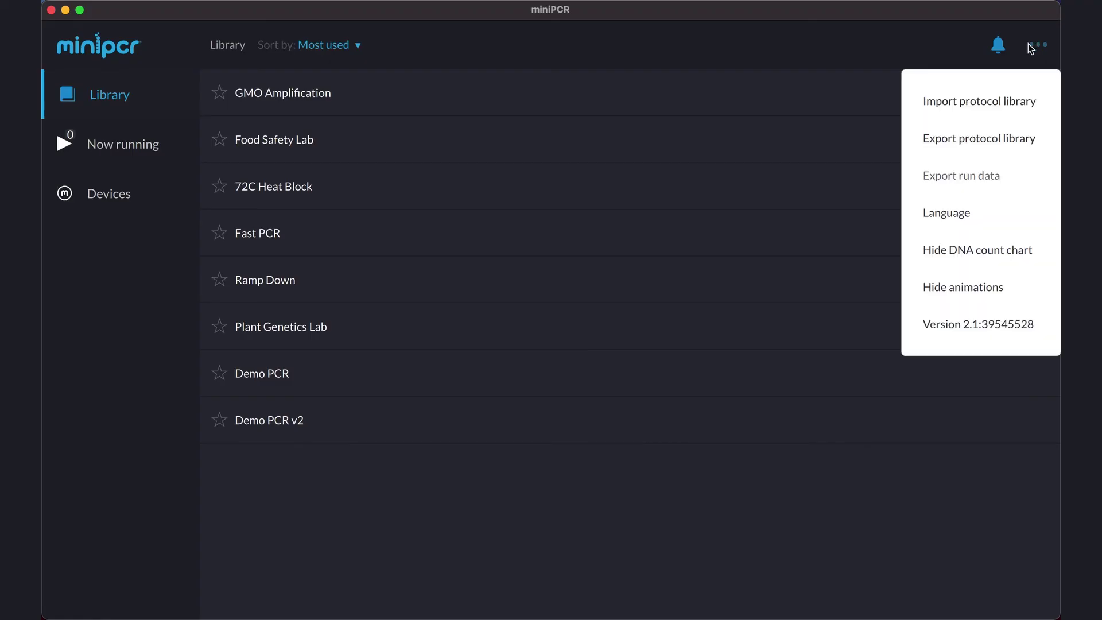
left_click(944, 215)
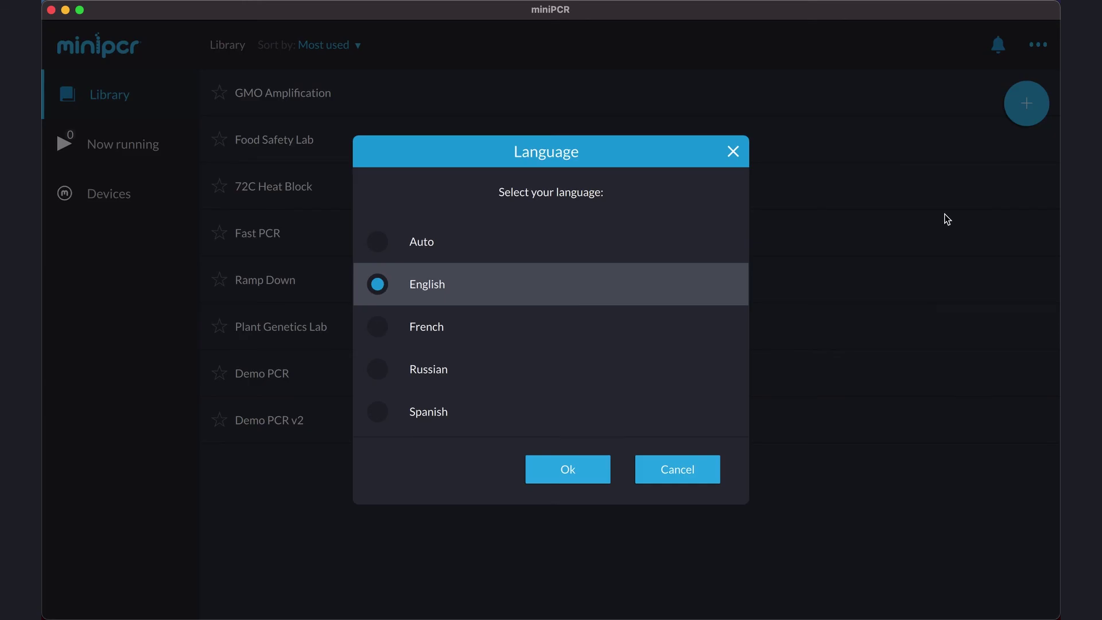
left_click(731, 154)
left_click(1034, 41)
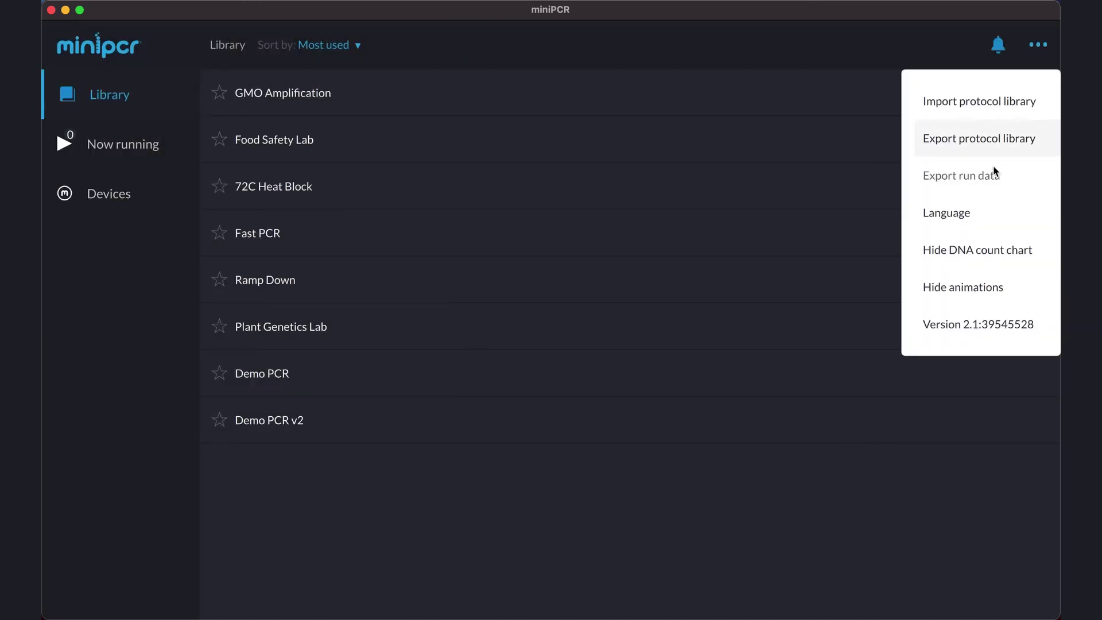